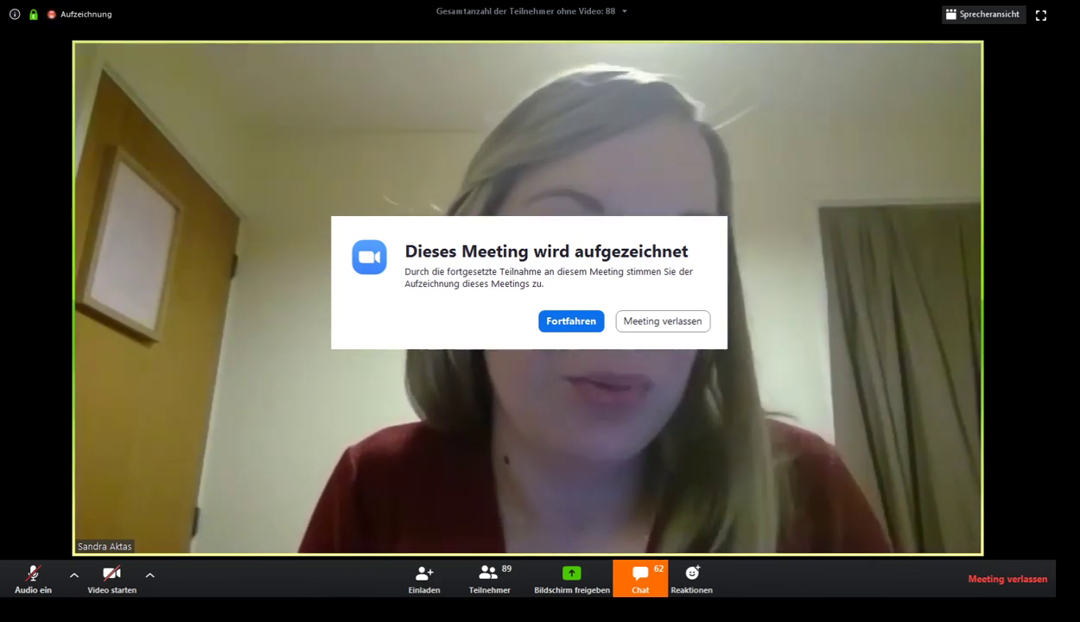
Step: Accept the meeting recording notice and look through the audio mixer sources
left_click(568, 320)
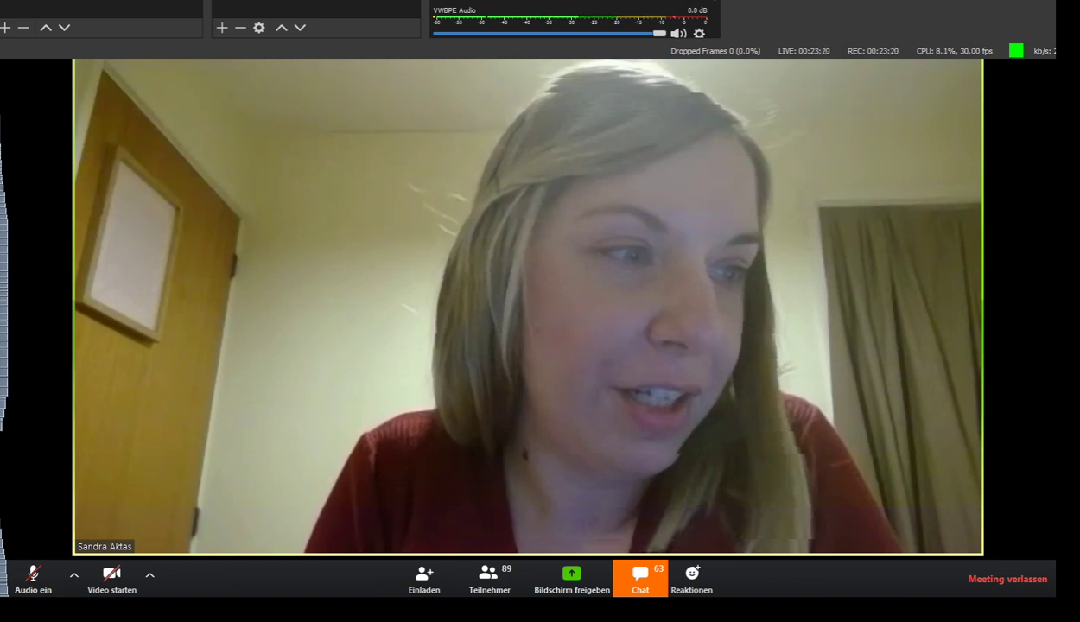
scroll(571, 19, "down", 1)
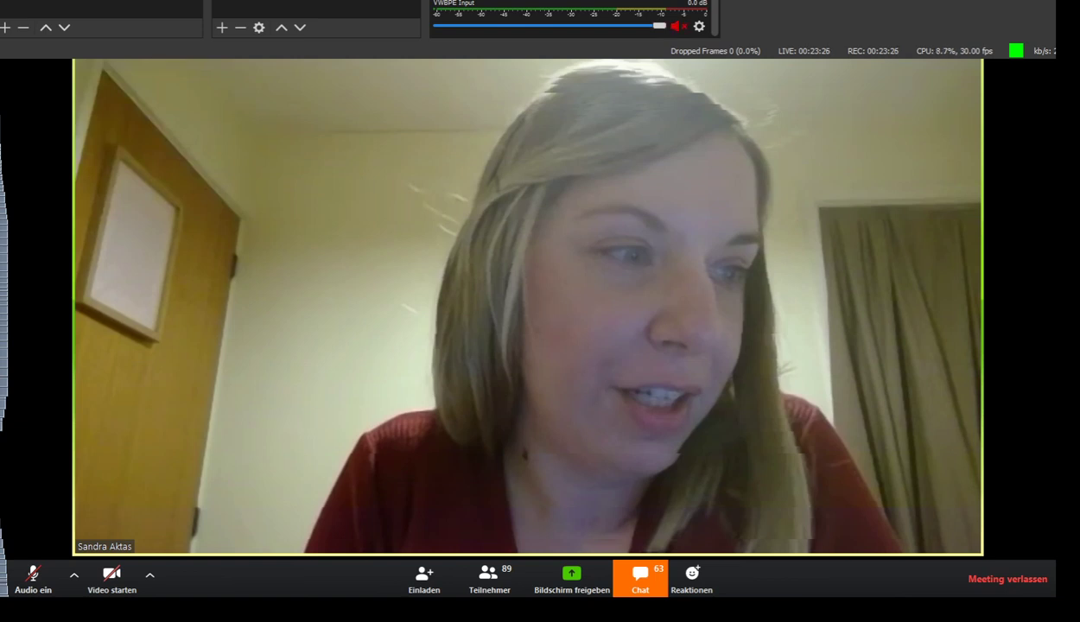
scroll(570, 19, "up", 1)
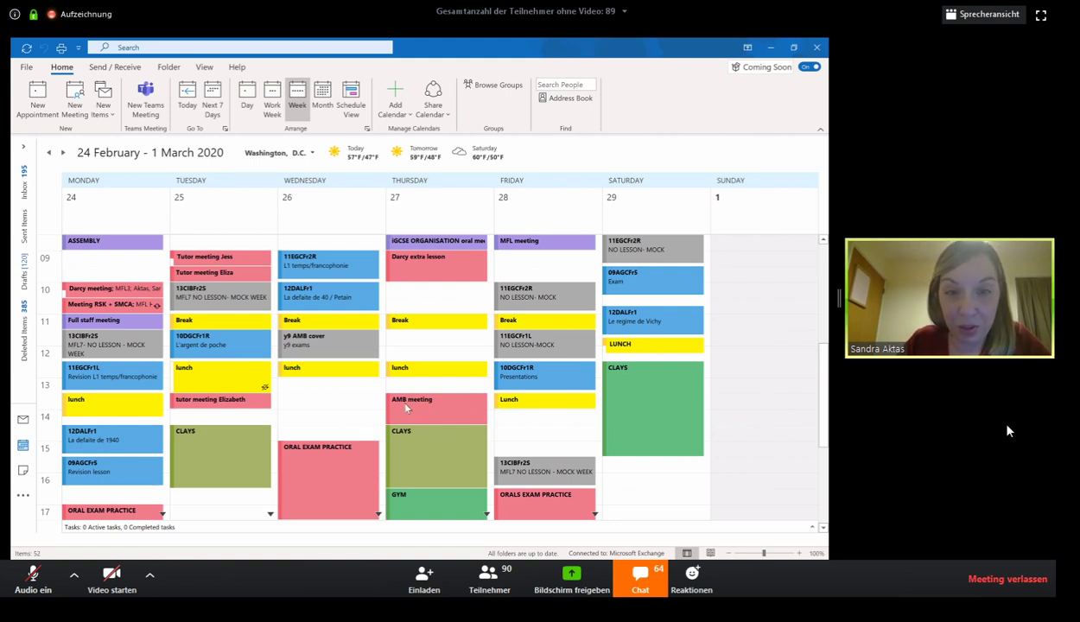
Step: Add a Teams meeting titled Team MFL meeting on Wednesday 26 February after lunch, and view the actions available for it
double_click(330, 386)
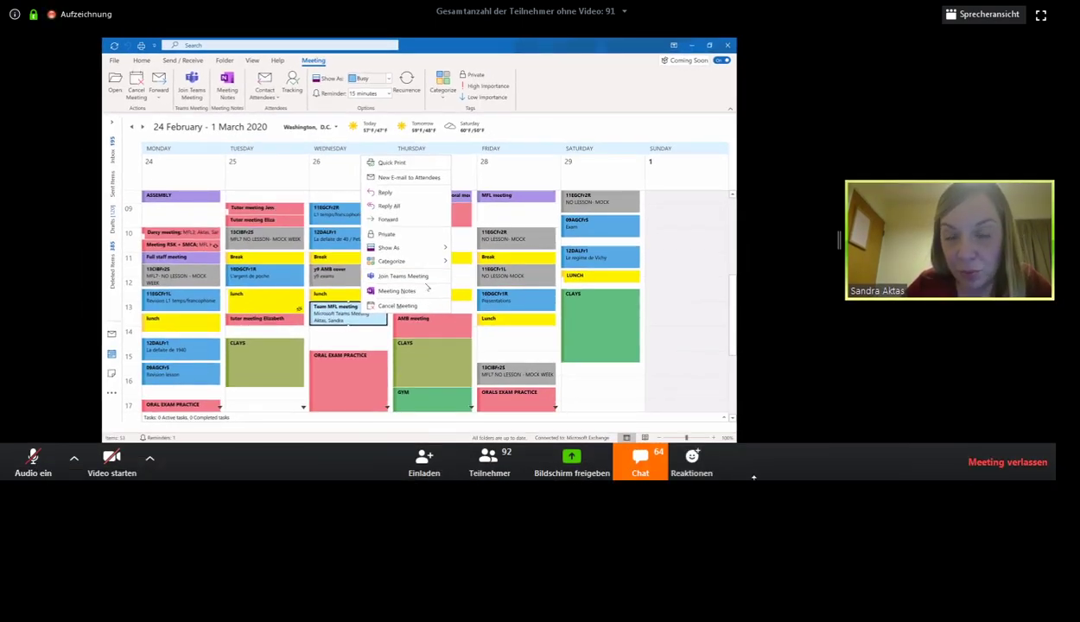
left_click_drag(714, 476, 756, 455)
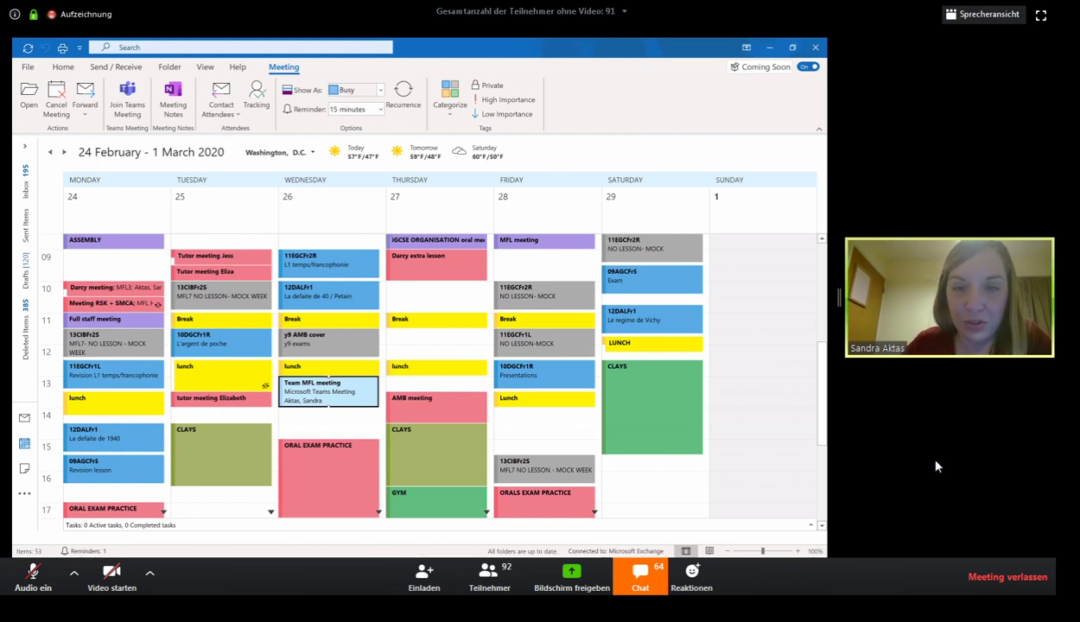
right_click(354, 390)
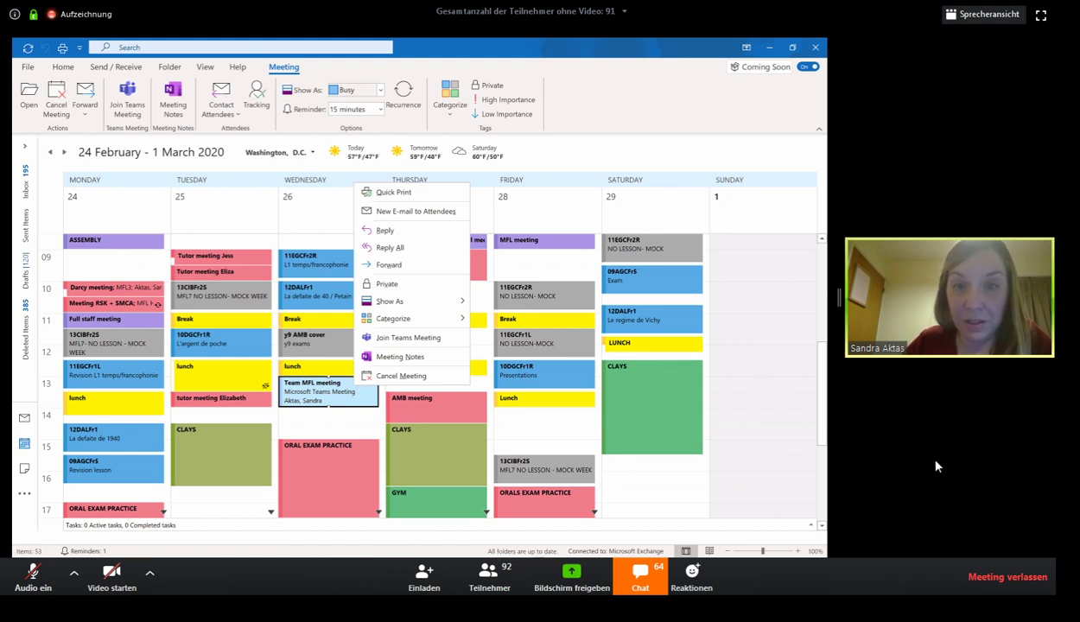
key("Escape")
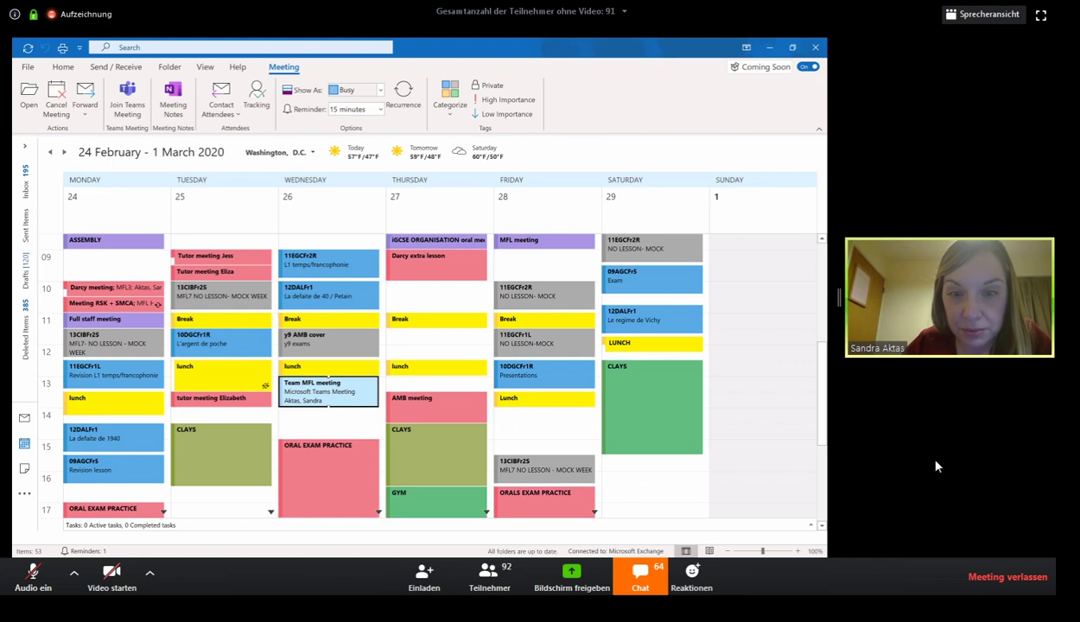
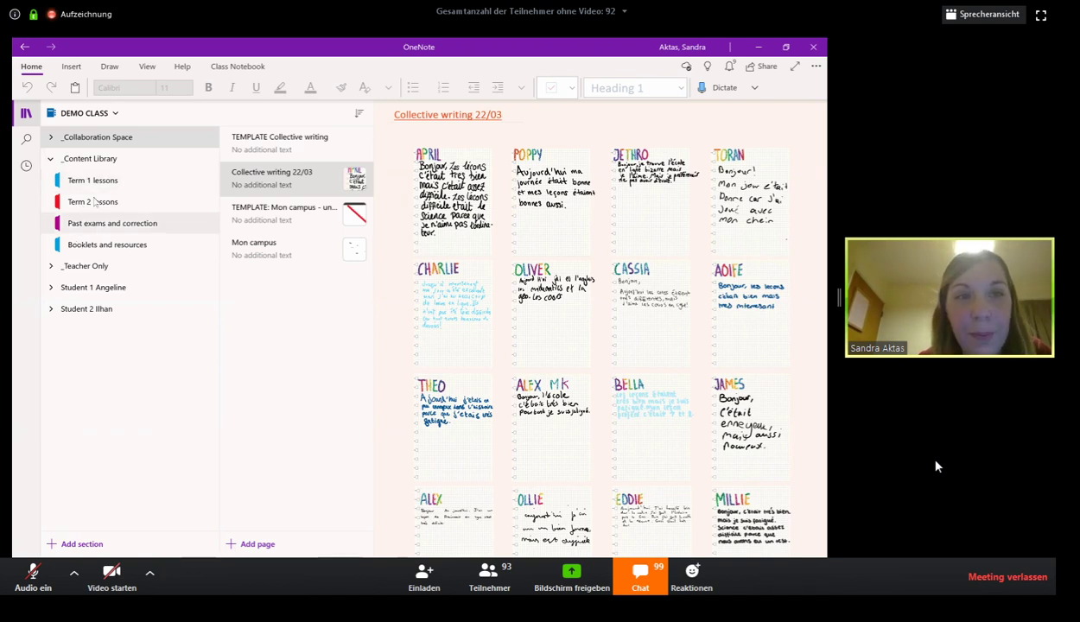
Step: Open the Term 2 lessons section in the Content Library and view the L1/ L'argent de poche page and its page options
left_click(92, 201)
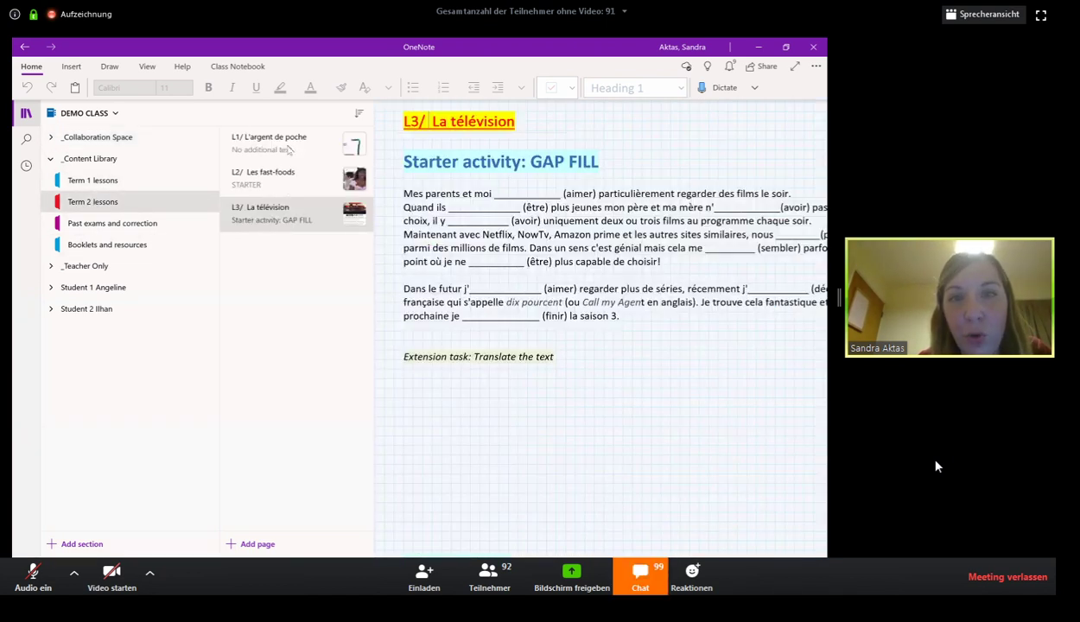
left_click(289, 147)
left_click(274, 172)
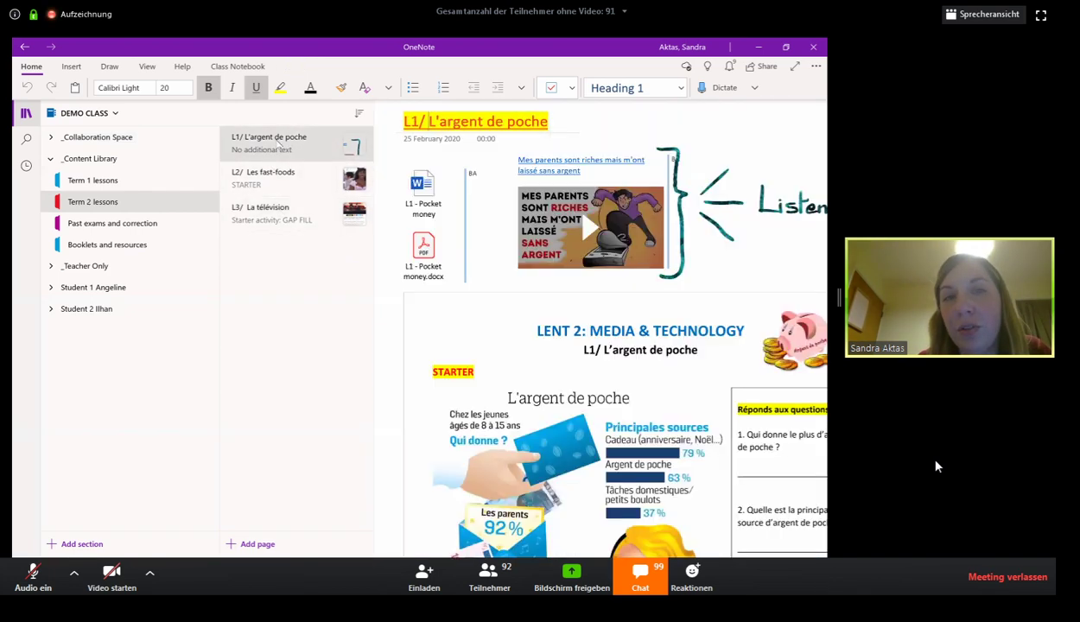
right_click(277, 144)
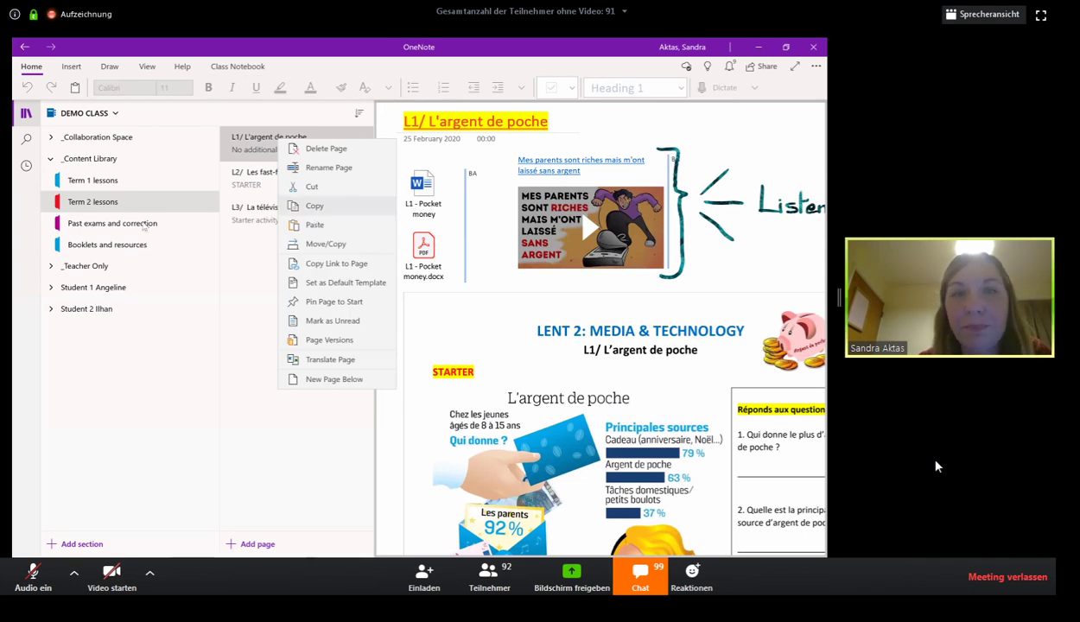
Step: Look at the Past exams and correction section and the VOCABULARY BOOKLET iGCSE page in Booklets and resources
left_click(136, 223)
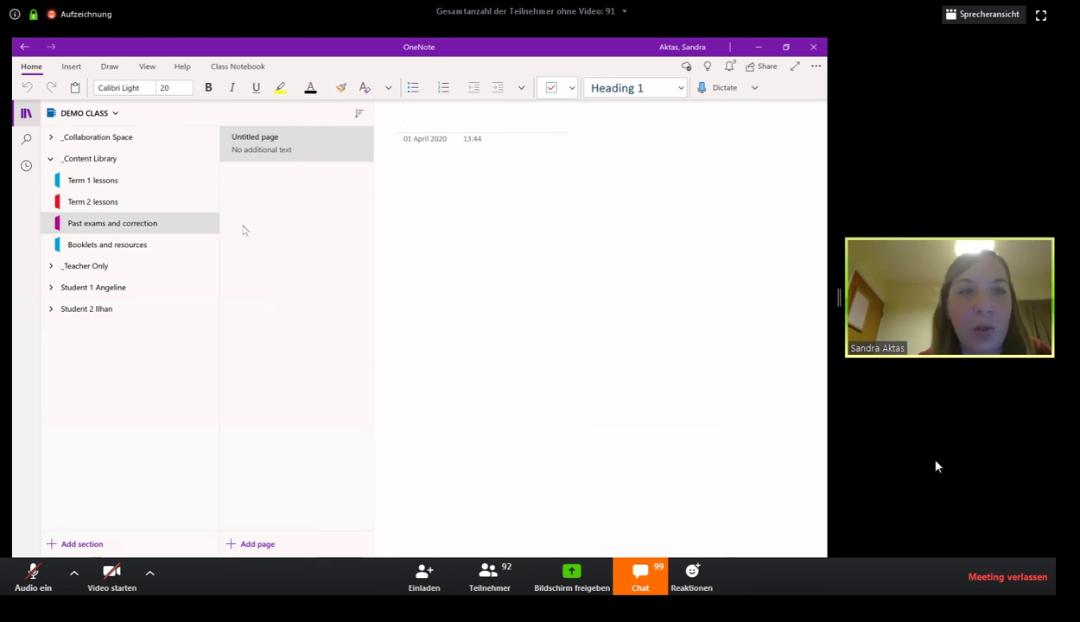
left_click(130, 245)
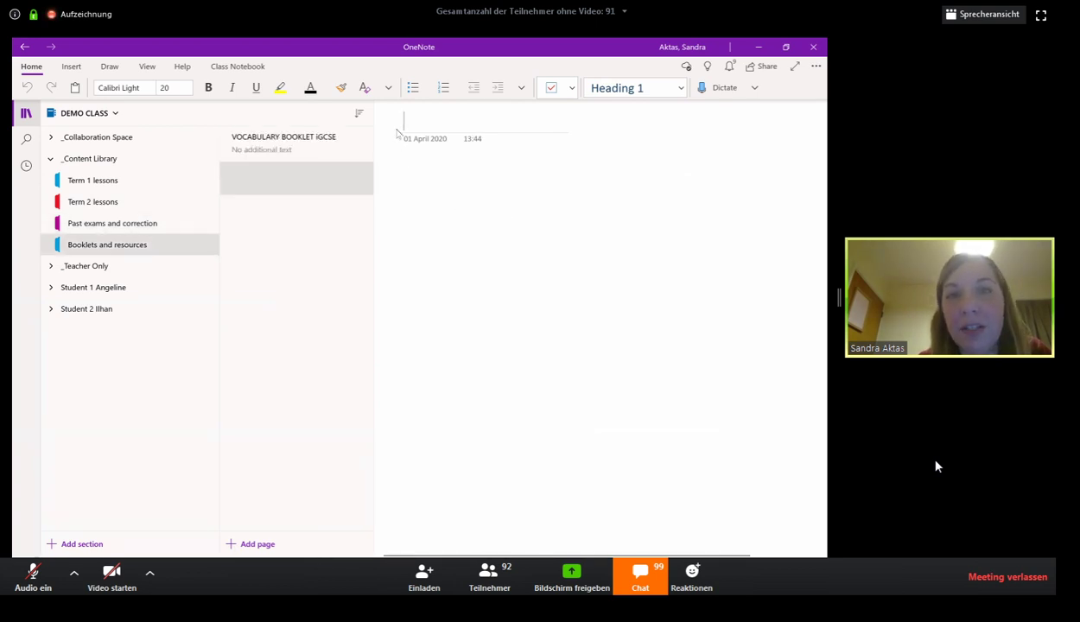
left_click(305, 145)
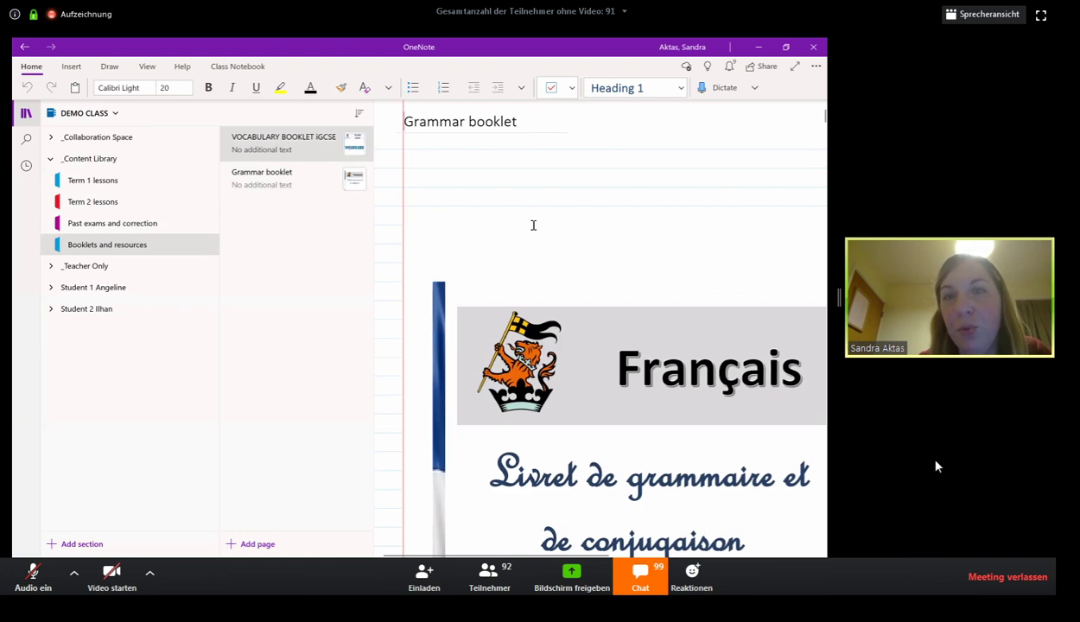
scroll(516, 220, "down", 5)
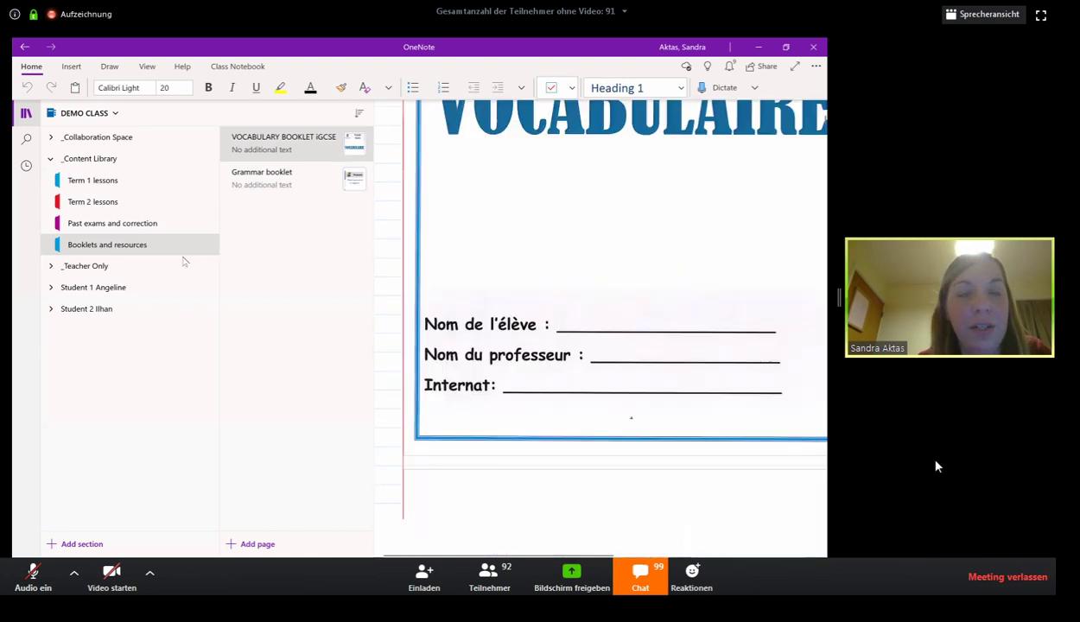
scroll(516, 219, "up", 5)
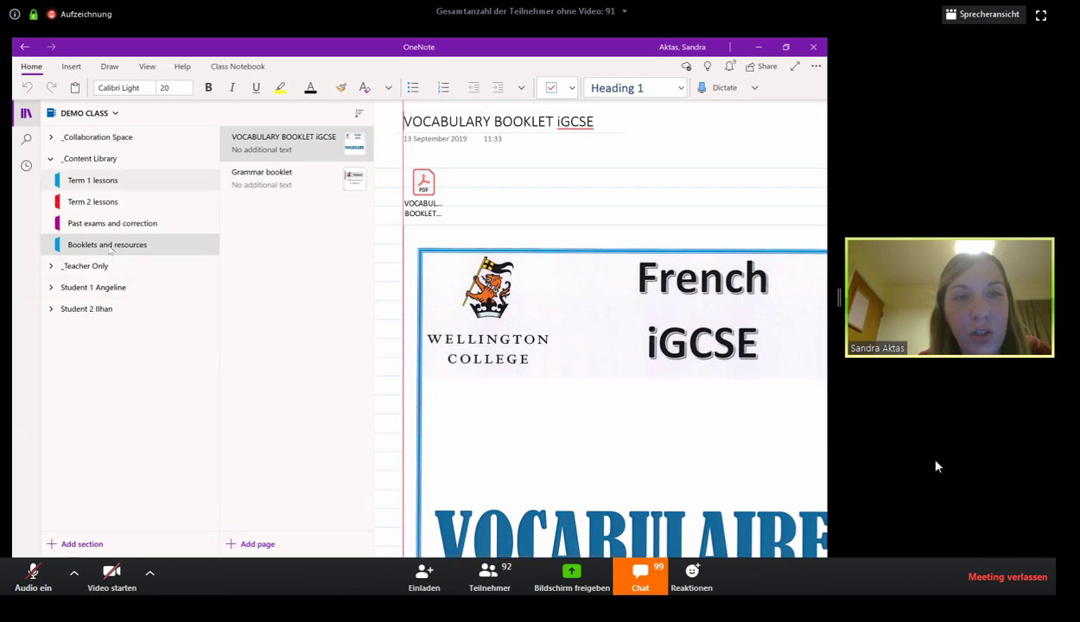
Step: Collapse the Content Library and open the Lessons Term 2 section in the Teacher Only space
left_click(111, 160)
left_click(115, 180)
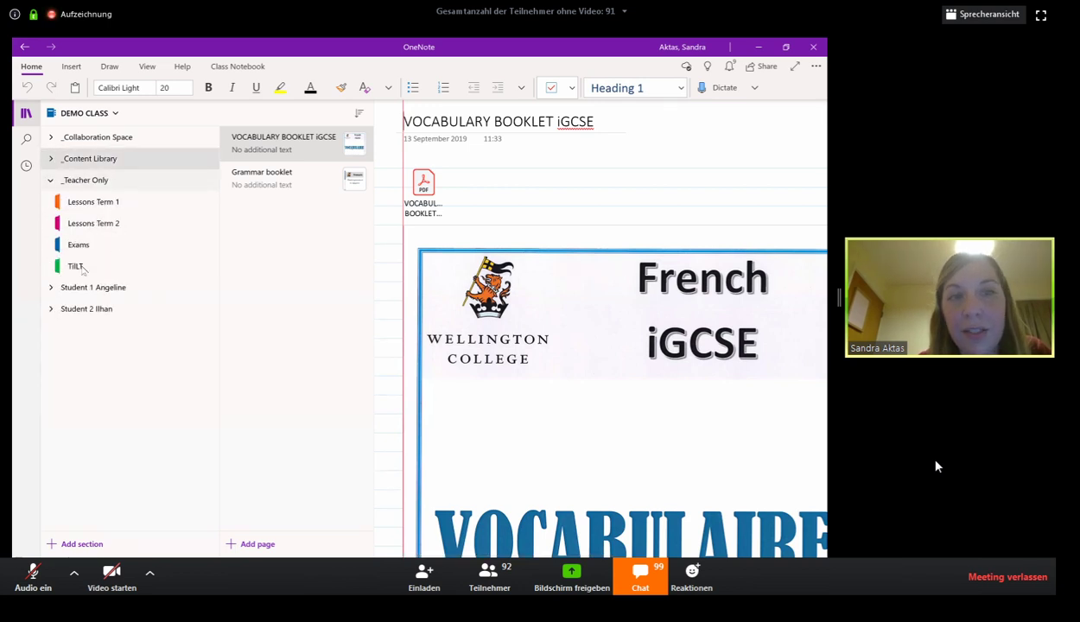
left_click(104, 222)
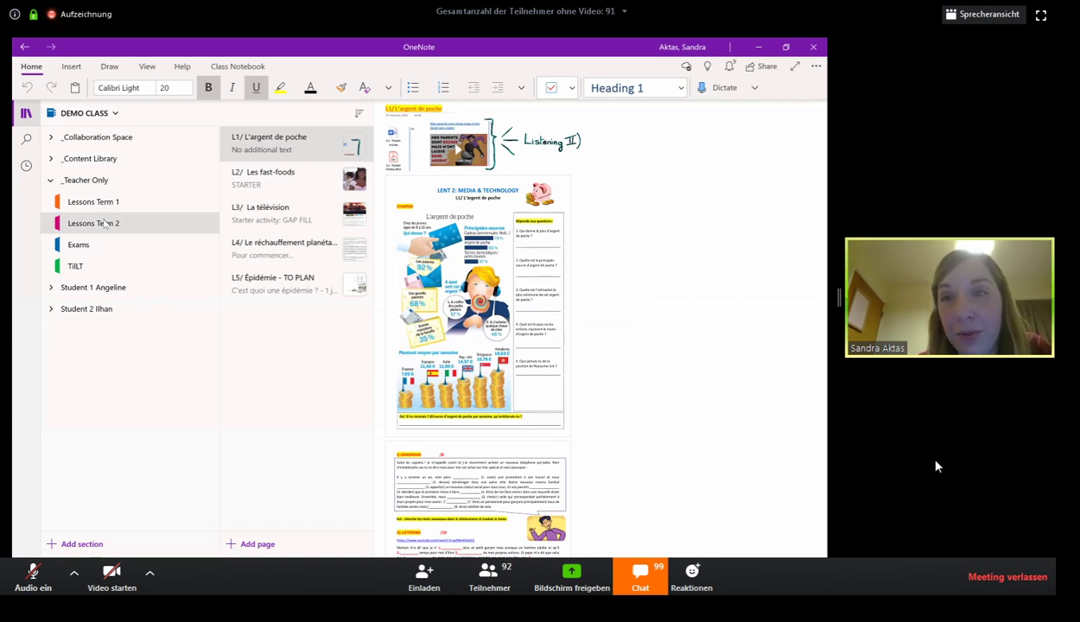
Step: Copy the L5/ Épidémie - TO PLAN page from Lessons Term 2 into the Content Library's Term 2 lessons section
left_click(299, 285)
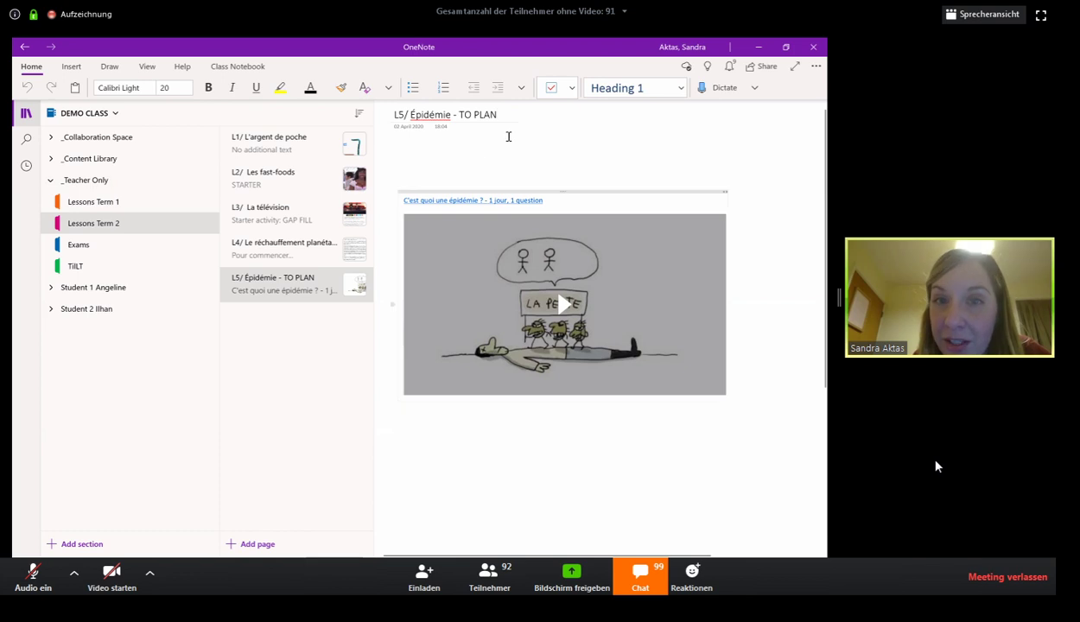
right_click(303, 288)
left_click(343, 356)
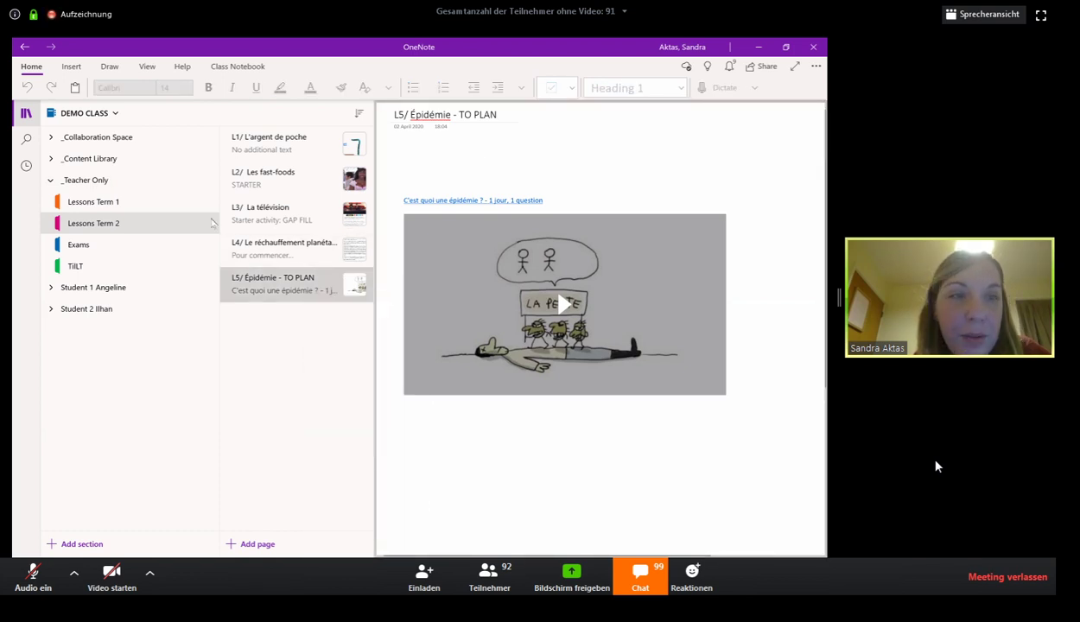
left_click(137, 160)
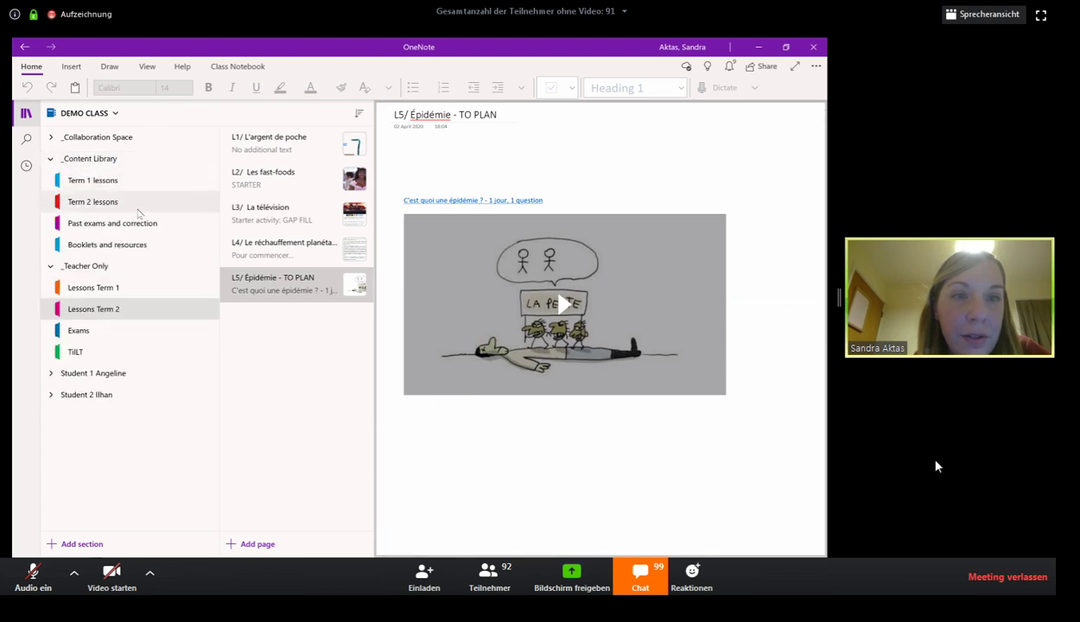
left_click(136, 204)
right_click(304, 282)
left_click(321, 298)
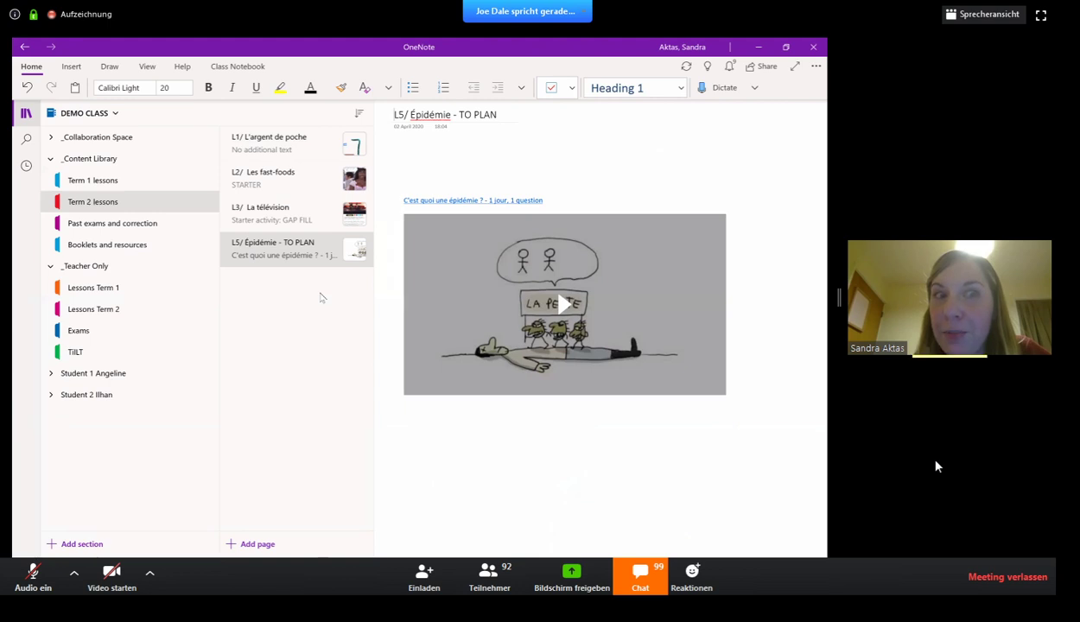
Step: View the Teacher Only Exams section, then collapse that space and expand Student 1's sections
left_click(102, 337)
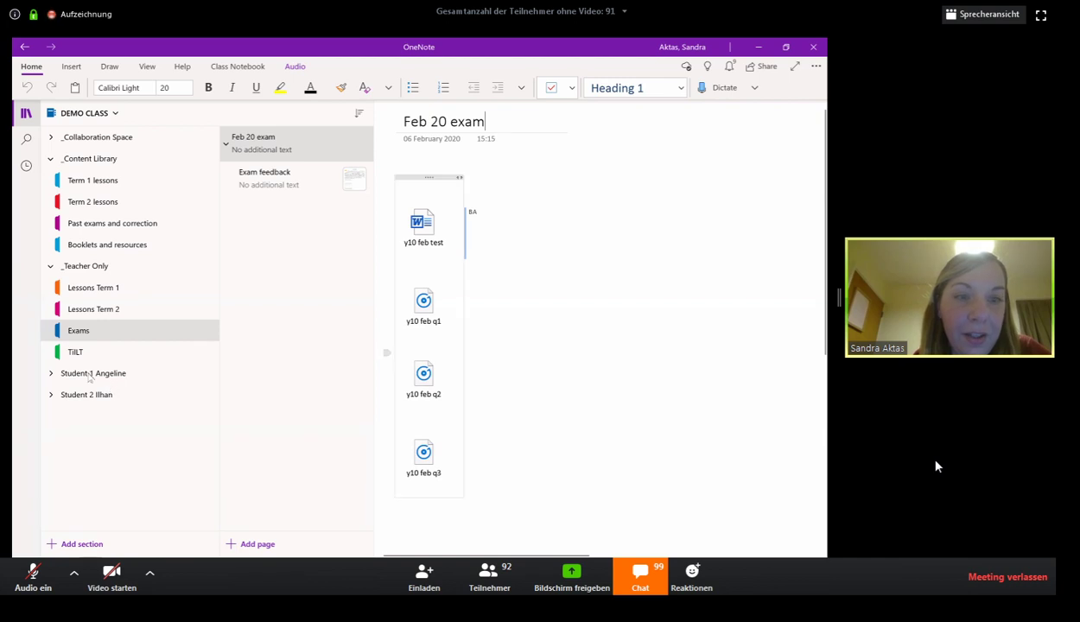
left_click(102, 268)
left_click(97, 291)
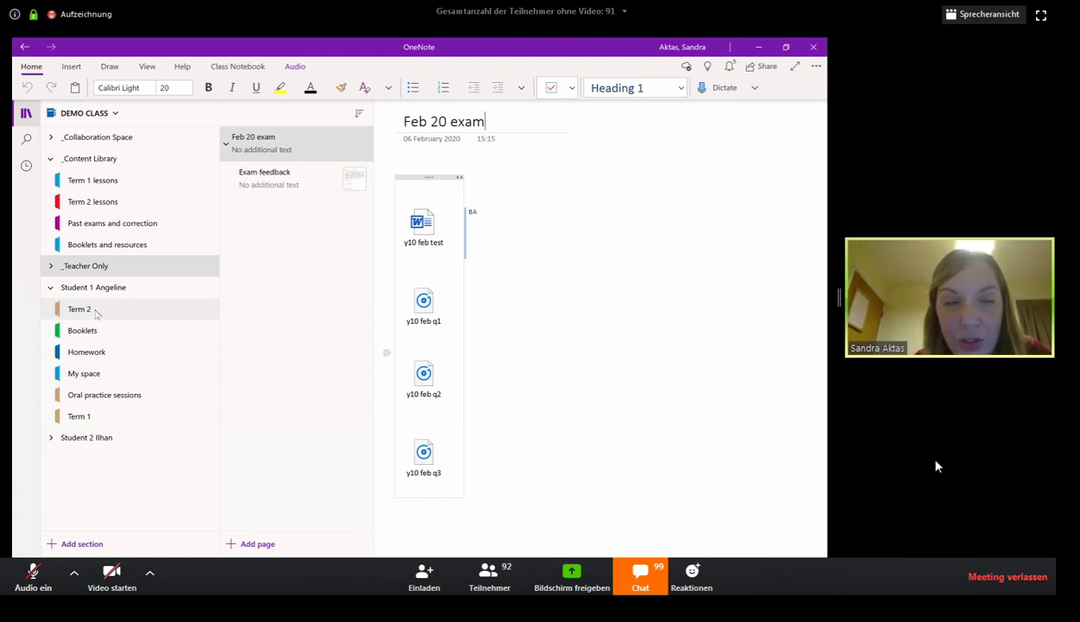
Step: Move Student 1's Term 1 section above Term 2 and view the Prep due 20/02 page in Term 2
left_click(78, 416)
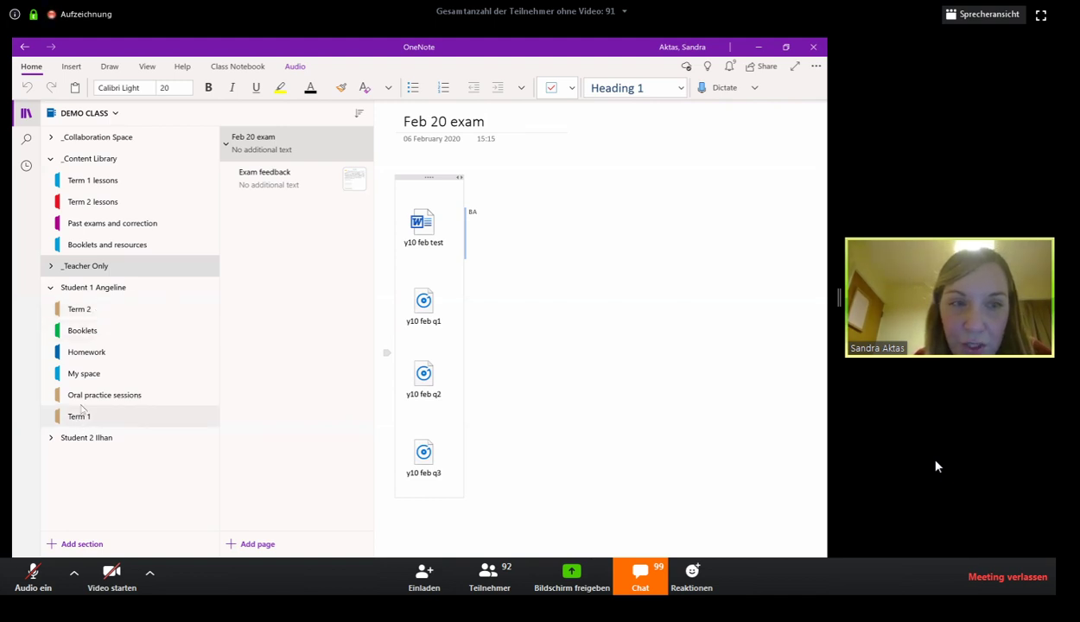
left_click_drag(101, 312, 95, 342)
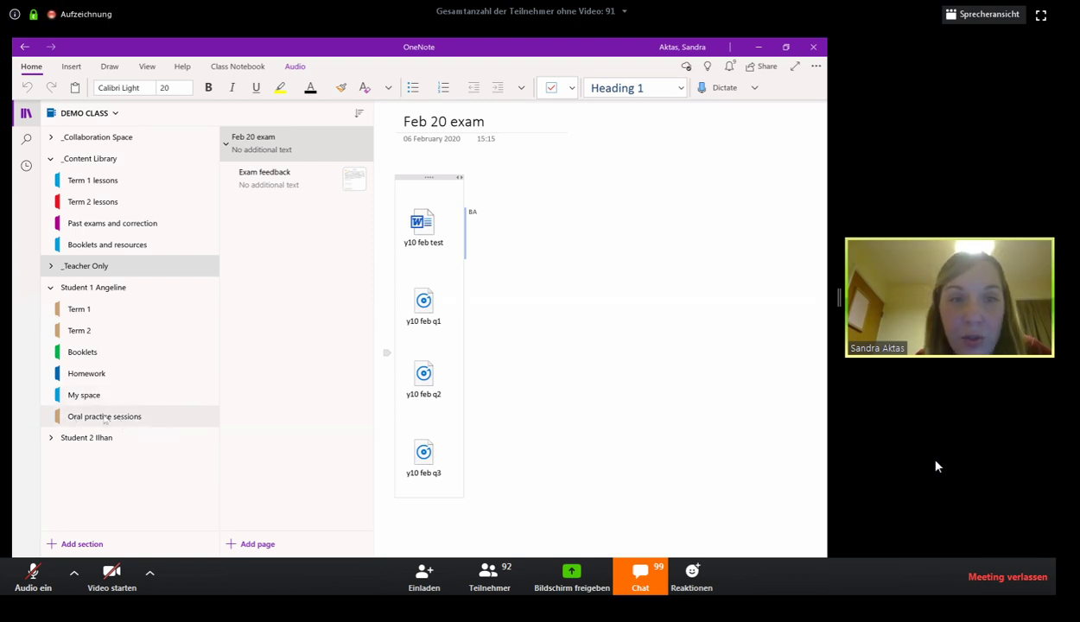
left_click(82, 330)
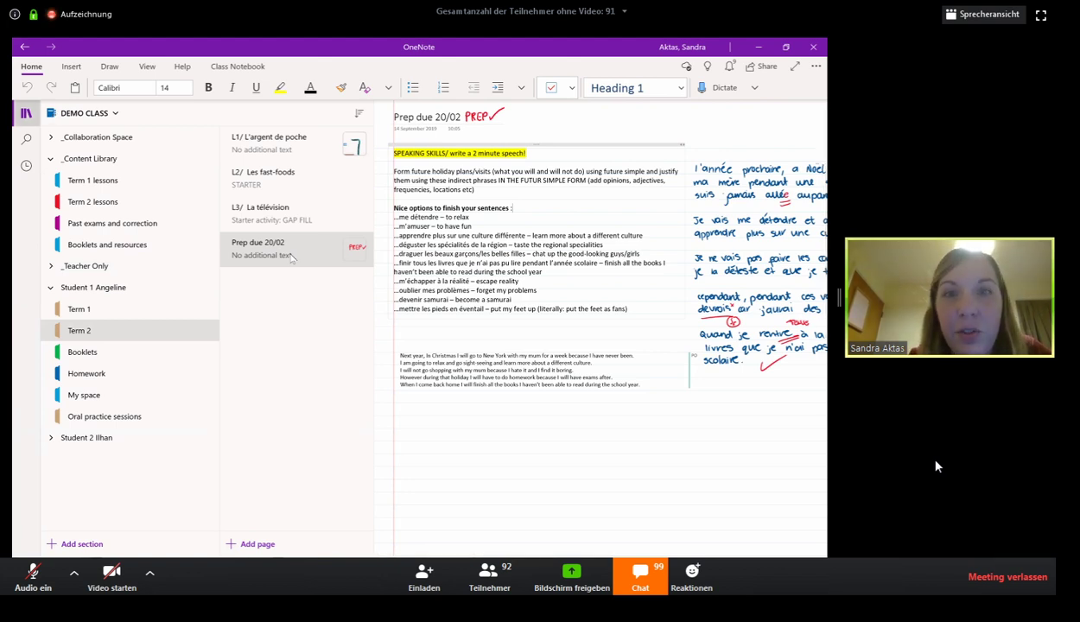
left_click(26, 113)
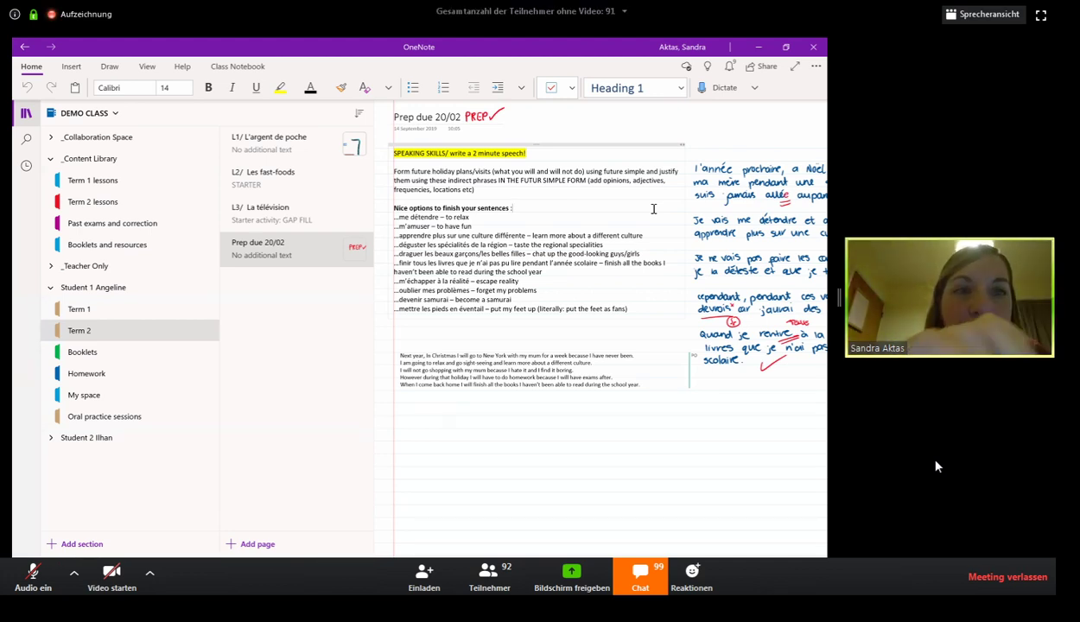
Step: Show the drawing tools and view the L1/ L'argent de poche page in the Teacher Only Lessons Term 2 section
key("alt+d")
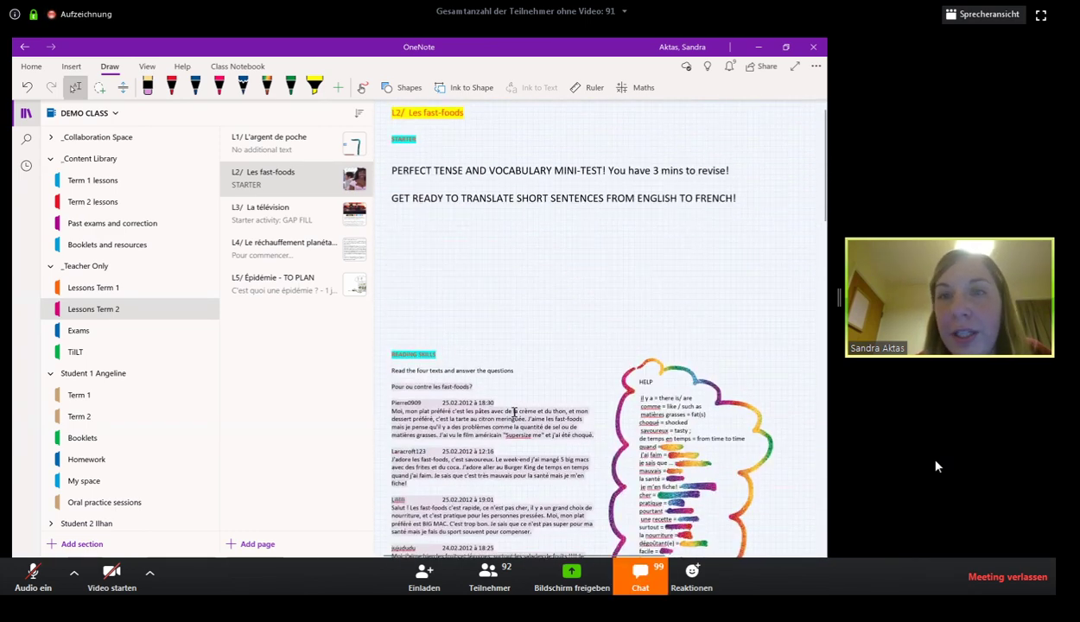
left_click(278, 145)
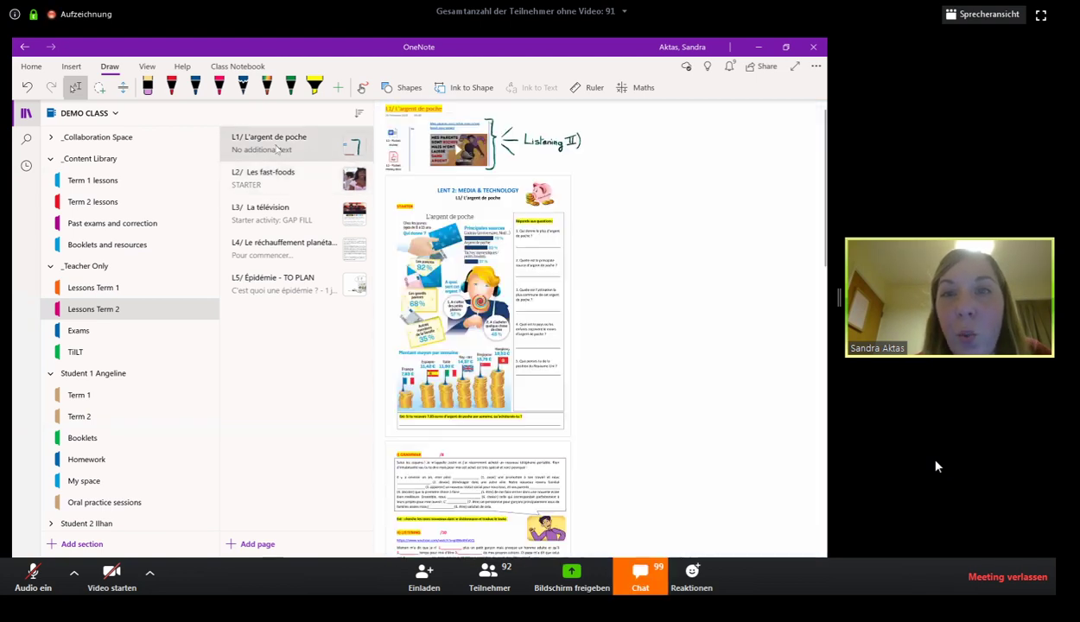
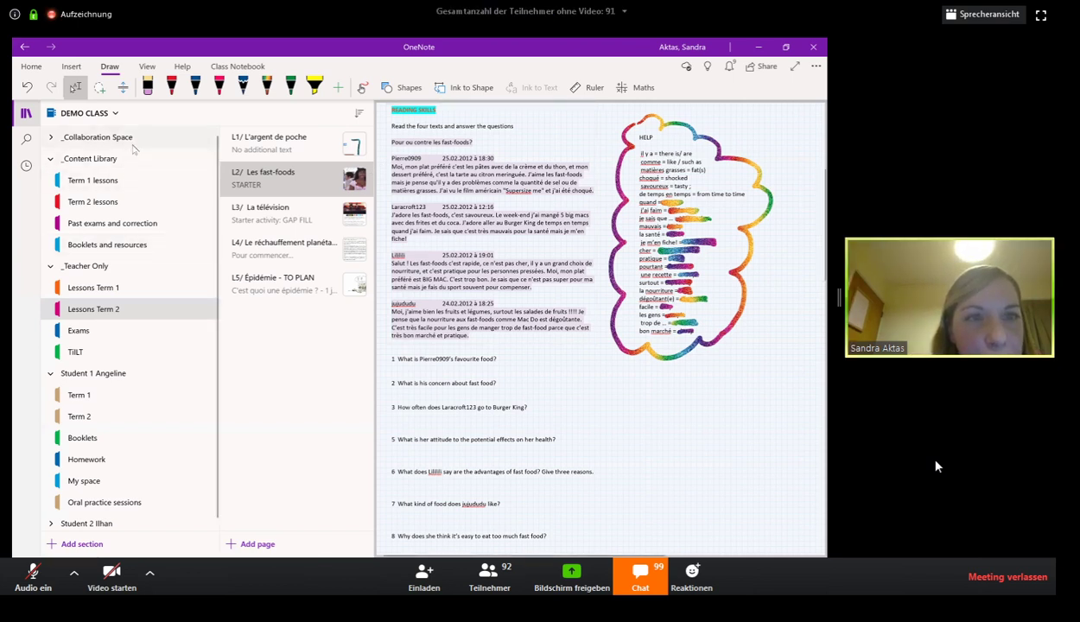
Step: Expand the Collaboration Space and distribute the L5/ Épidémie - TO PLAN page from Lessons Term 2 to all students' Term 2 sections
left_click(133, 146)
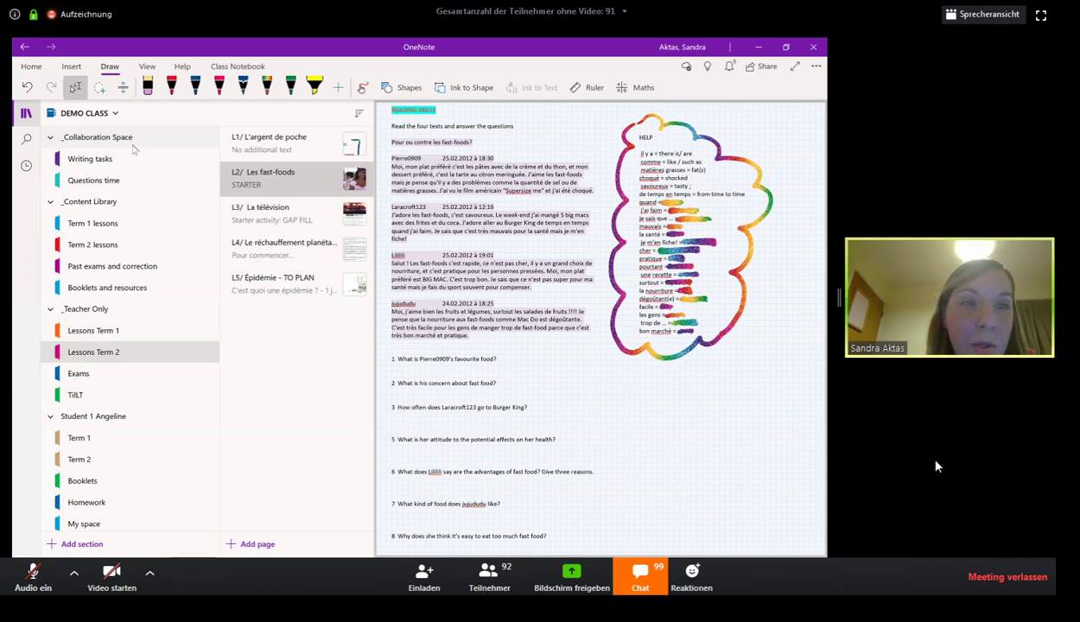
left_click(93, 246)
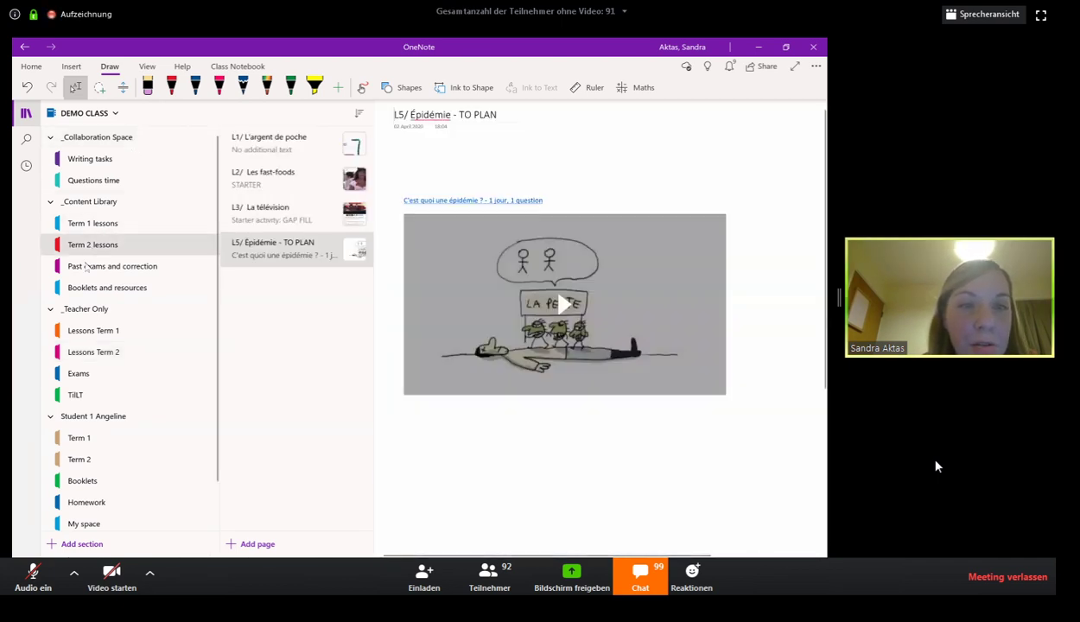
left_click(90, 354)
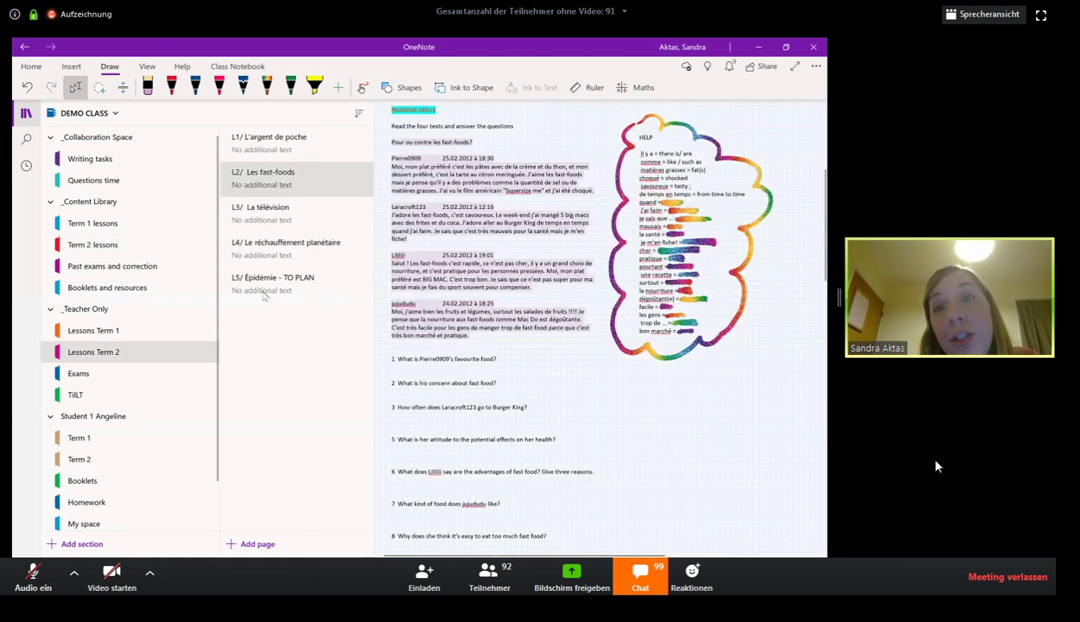
left_click(266, 289)
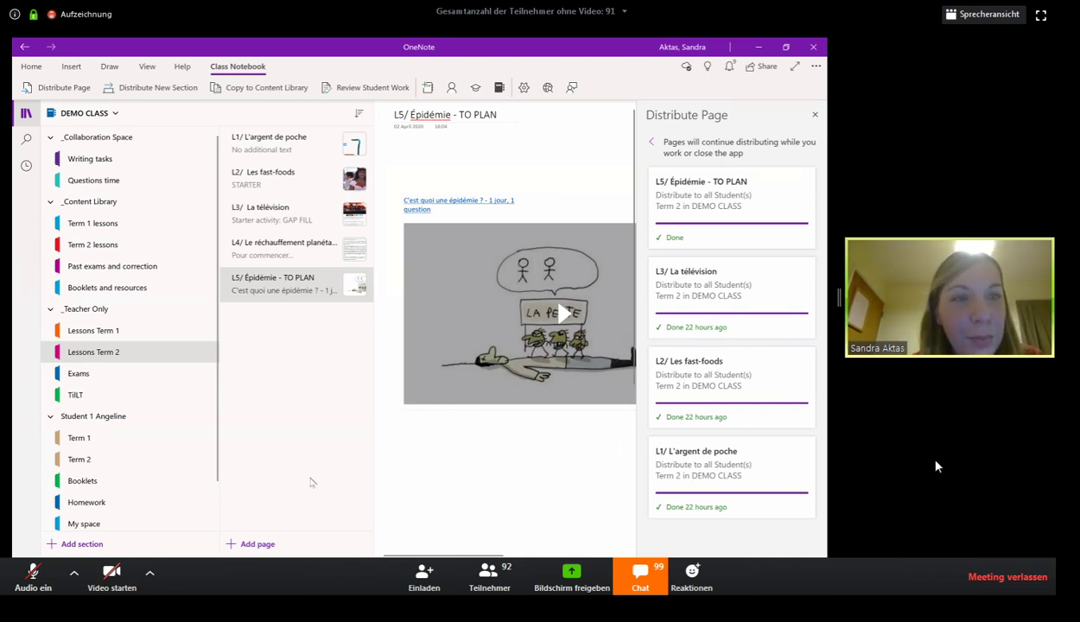
Step: Check the Content Library's Term 2 lessons and Student 1's Term 2 section, then sync only the DEMO CLASS notebook
left_click(126, 246)
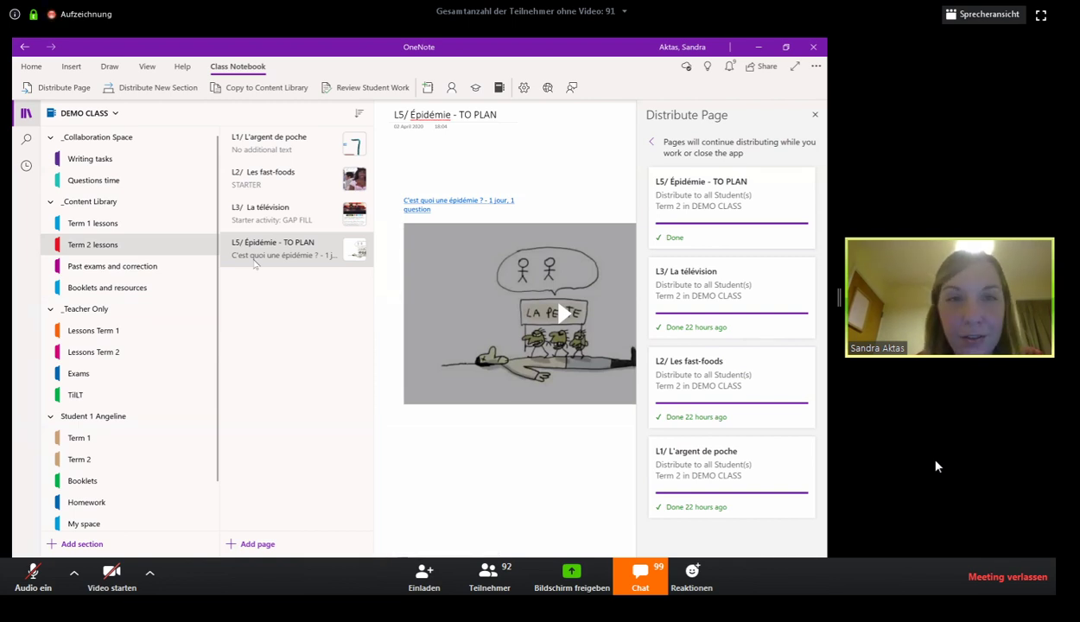
left_click(104, 466)
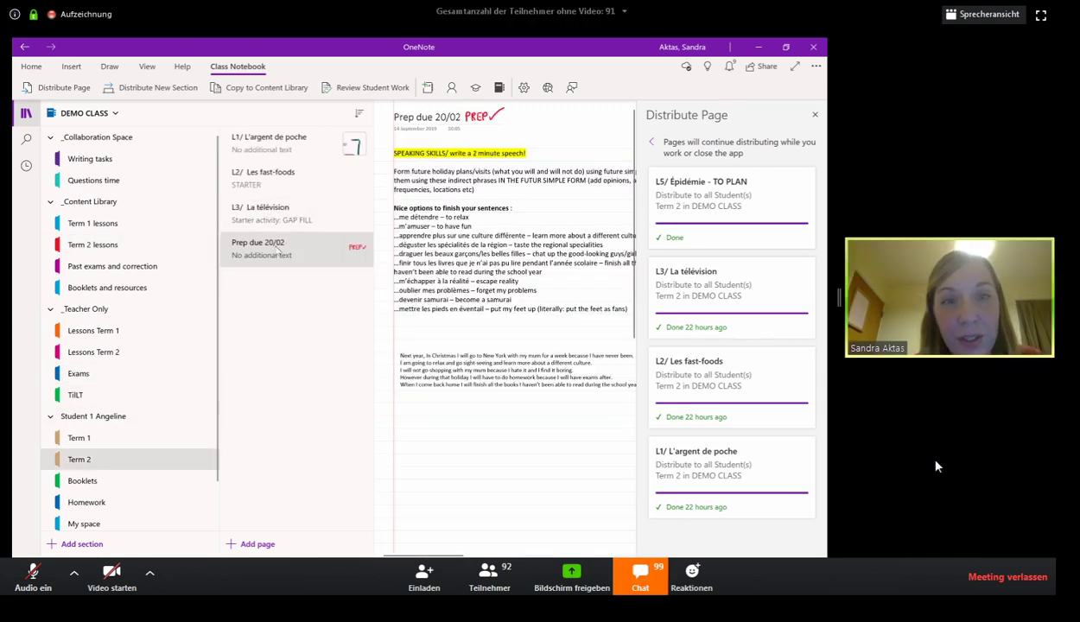
right_click(89, 116)
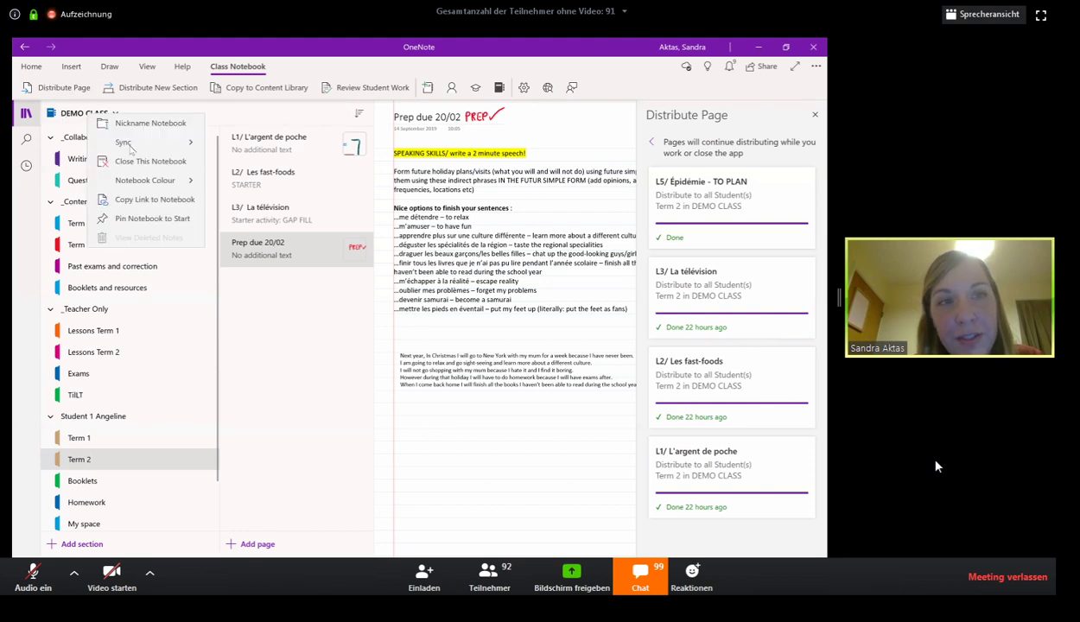
left_click(130, 145)
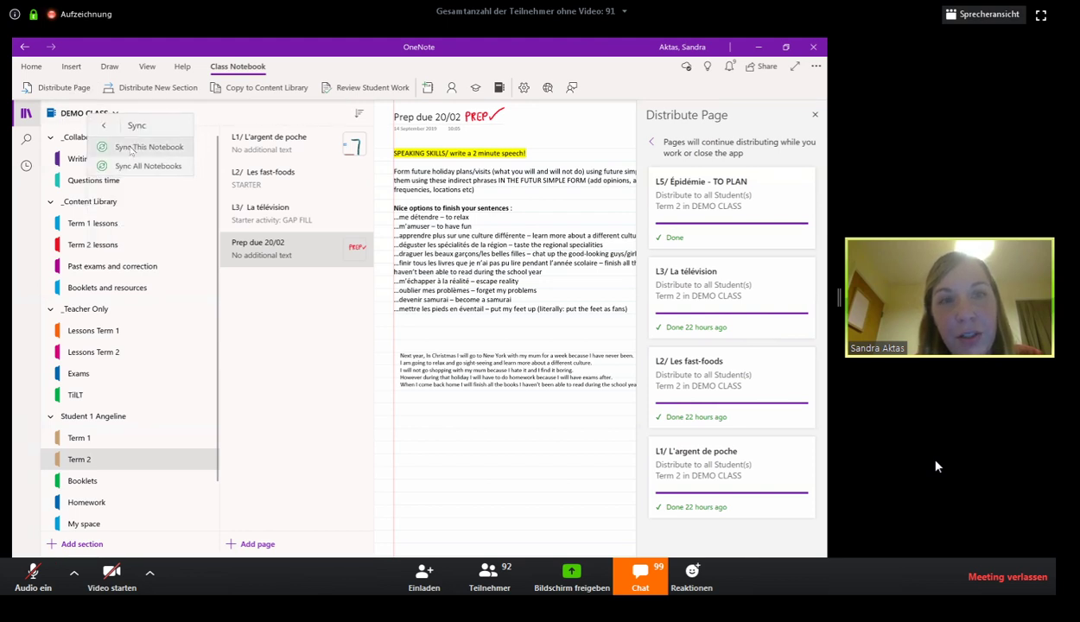
left_click(132, 148)
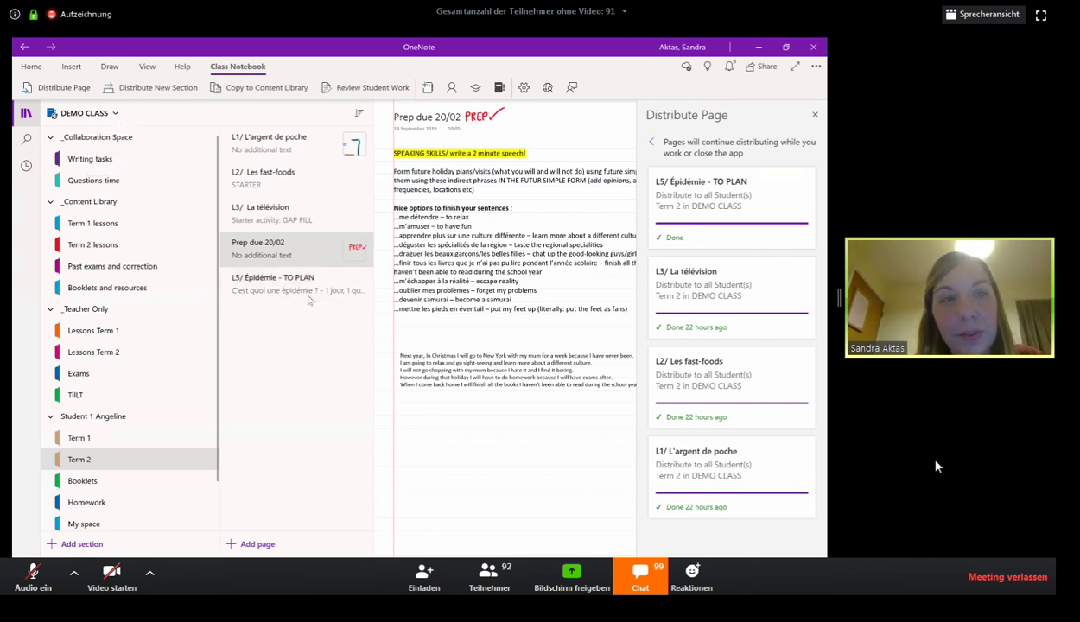
Step: Close the page distribution status and view Student 1's Term 1 section
left_click(811, 115)
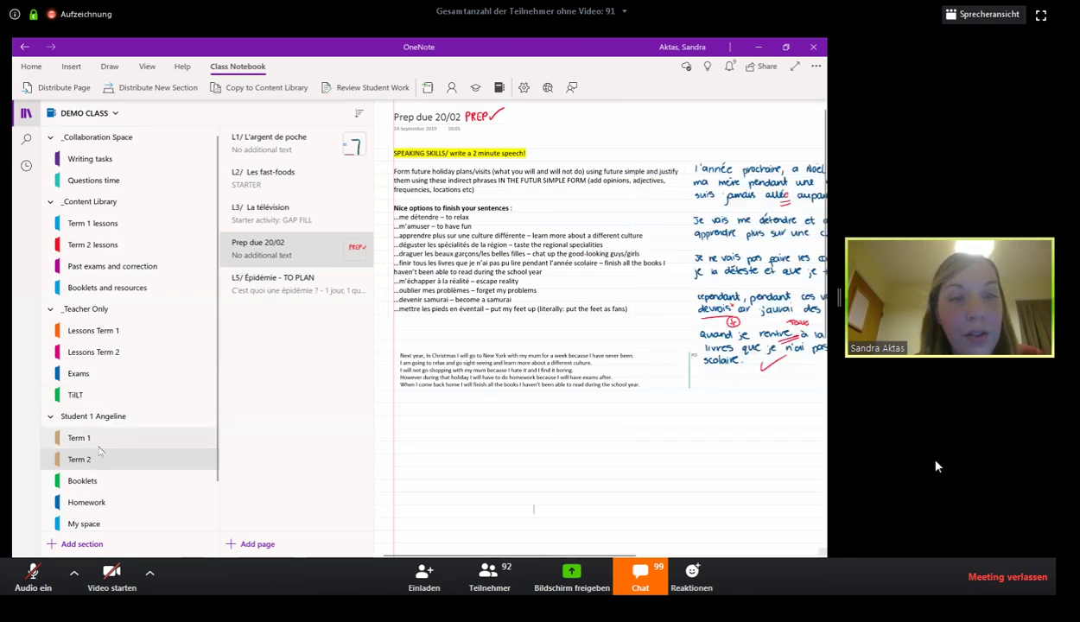
left_click(95, 438)
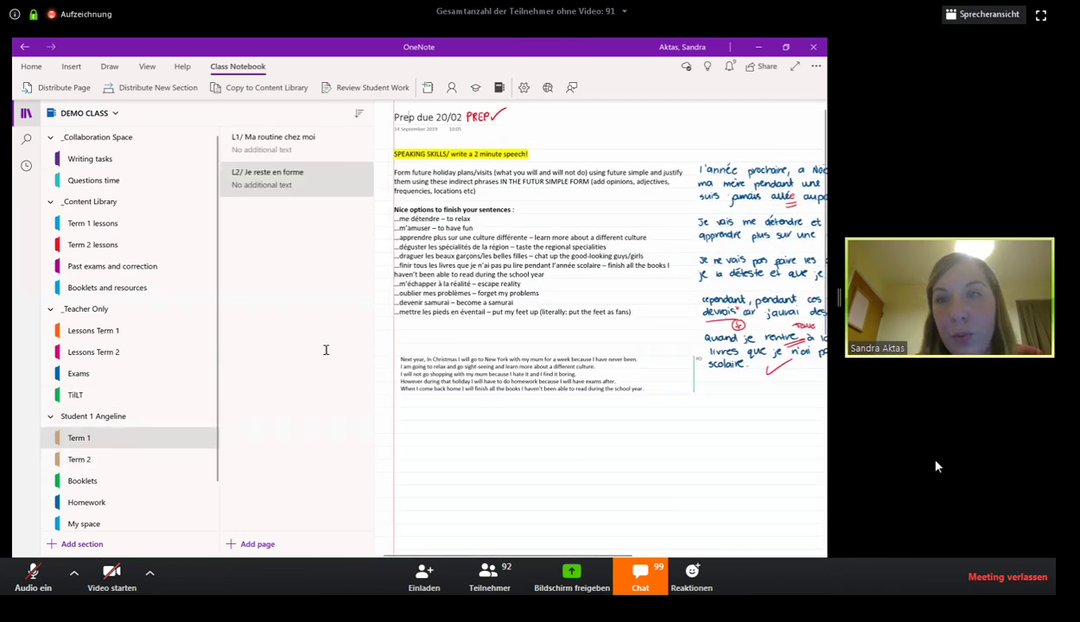